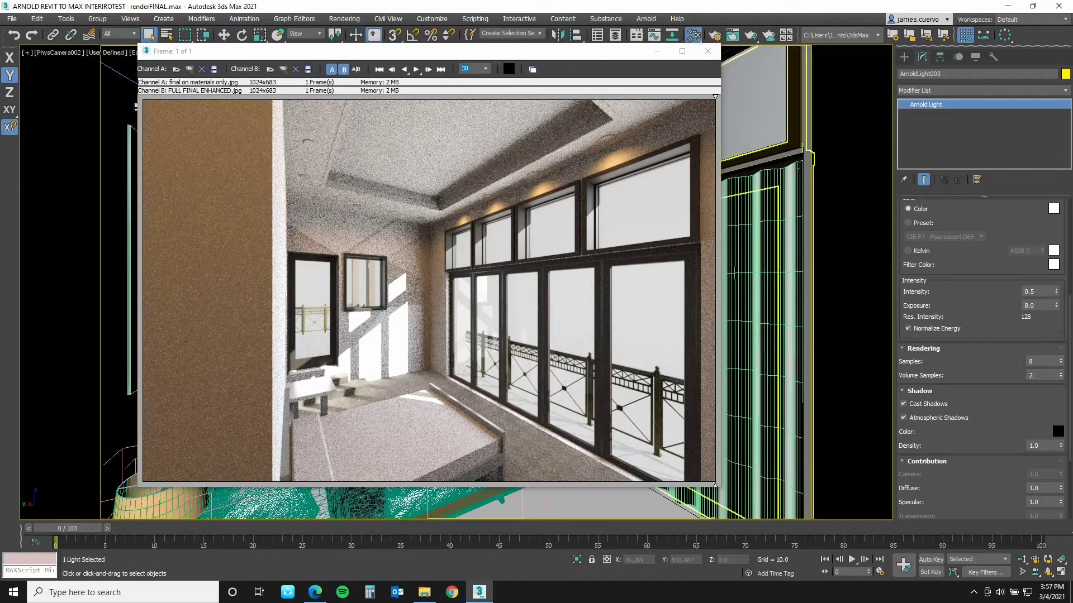
Step: Minimize the Rendered Frame Window to reveal the PhysCamera bedroom view
click(658, 54)
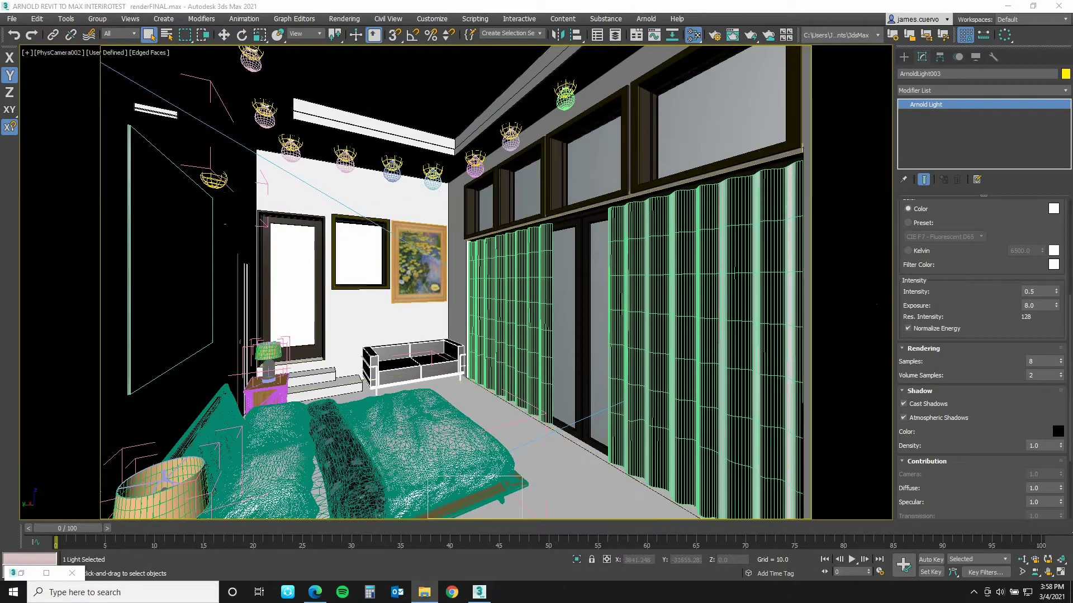
Step: Drag 065-free-hdri-skies-com.hdr from the Revit to Max folder into the 3ds Max scene
click(425, 592)
drag(472, 153, 348, 161)
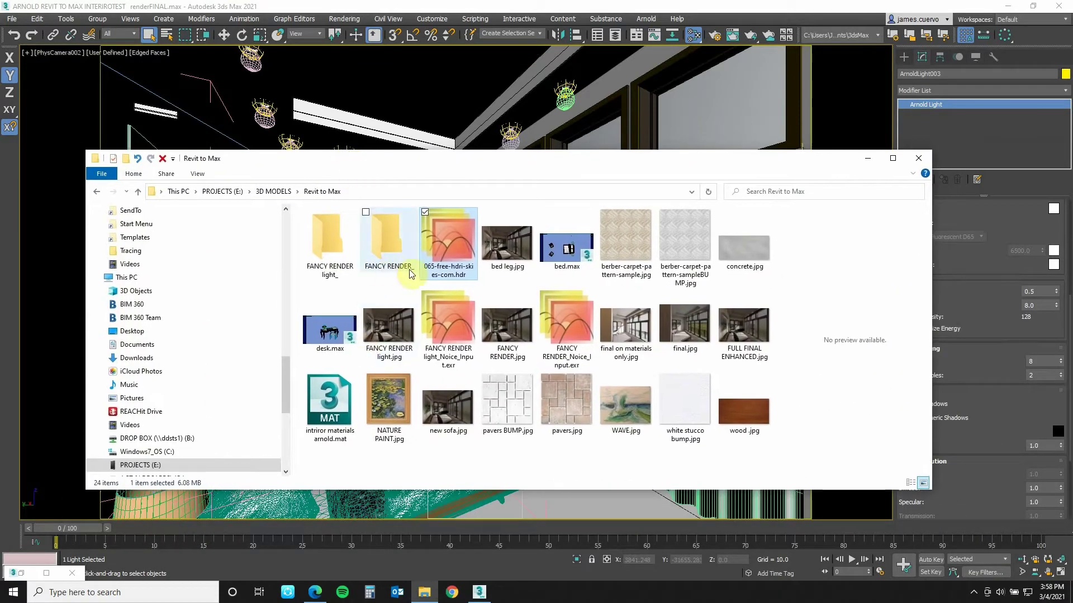
drag(446, 262, 816, 448)
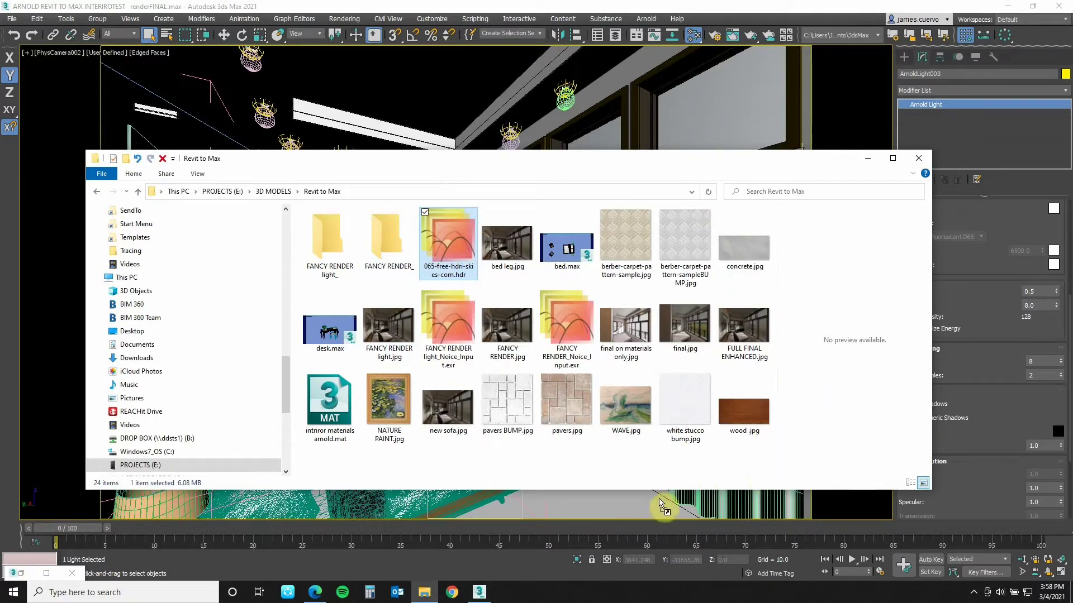
Step: Close the Explorer folder and bring up the Slate Material Editor holding the sky map
click(917, 162)
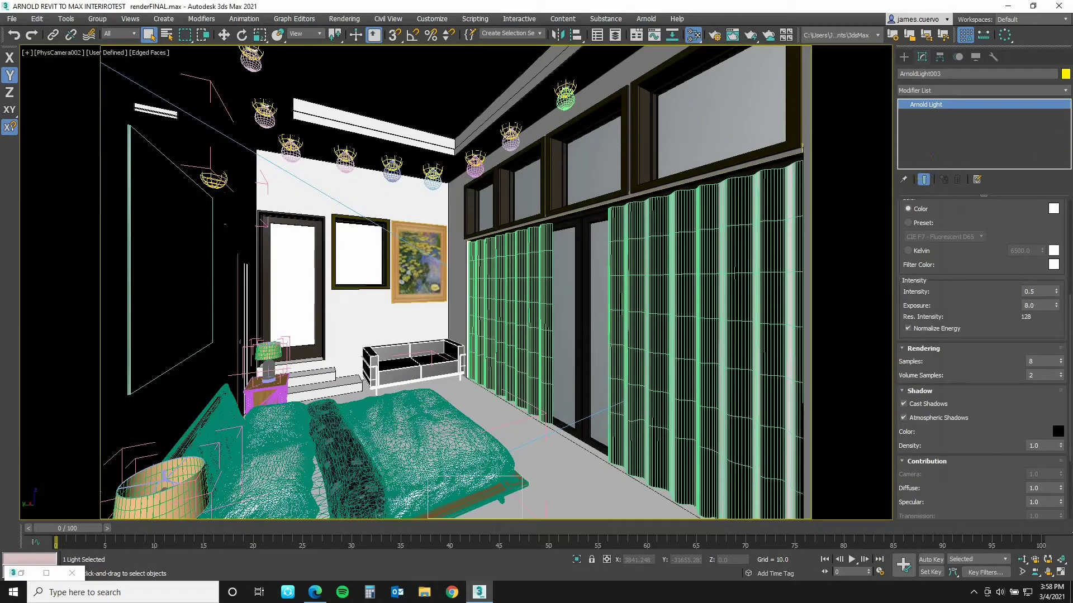
key(m)
drag(694, 166, 287, 71)
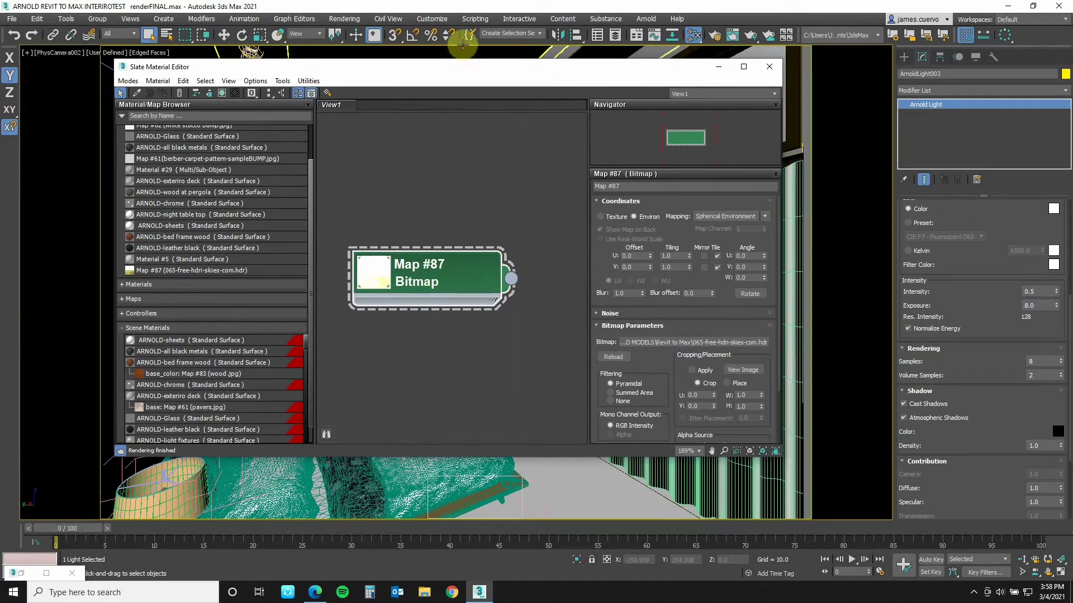
Step: Confirm Map #87 is the environment map, using Environ Spherical Environment mapping
click(351, 22)
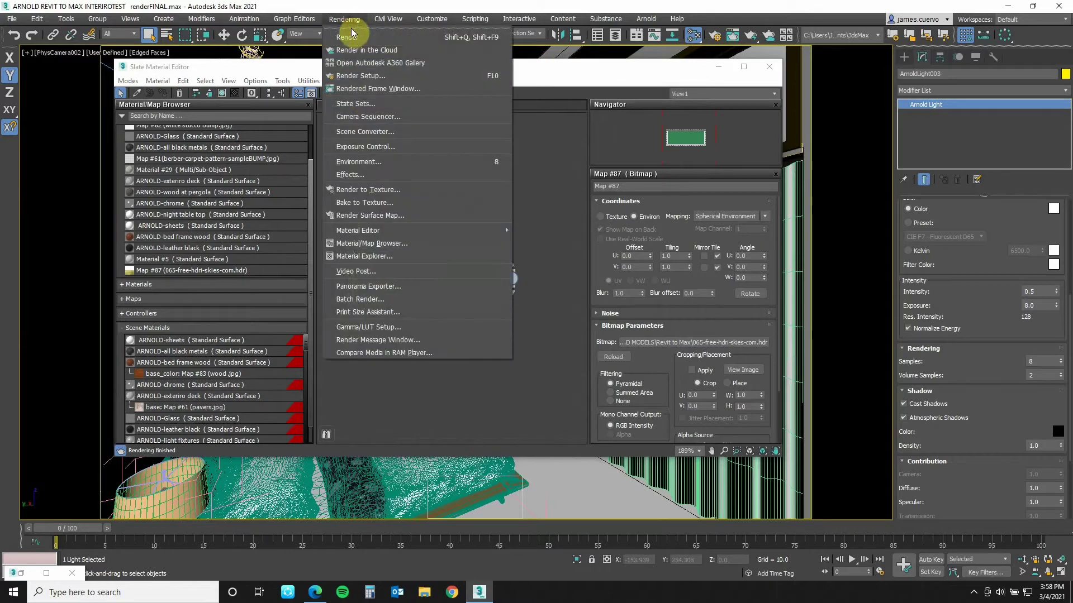
click(363, 165)
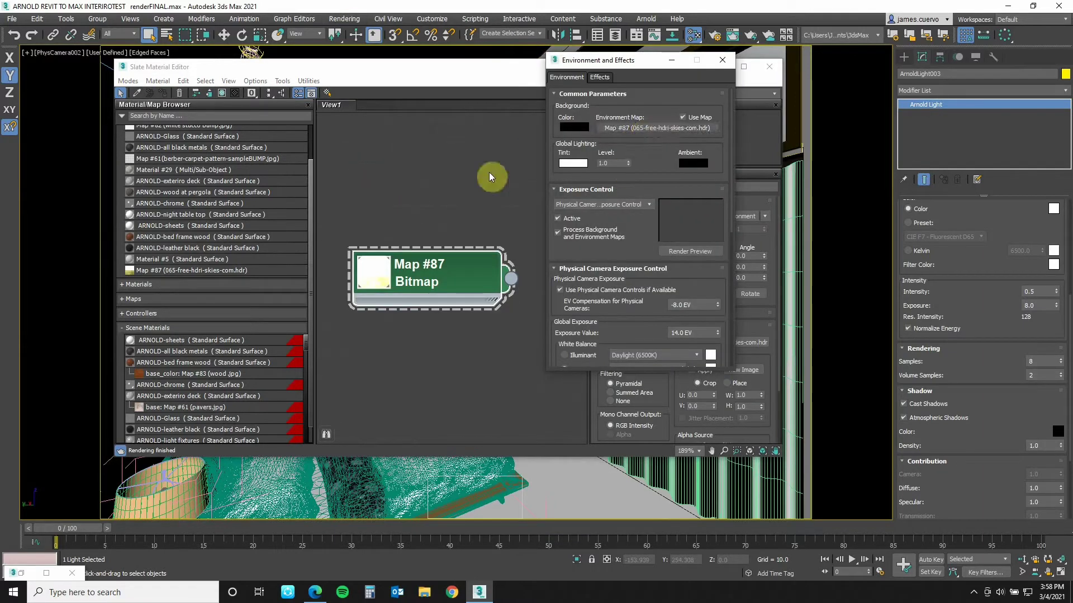
click(722, 59)
click(476, 274)
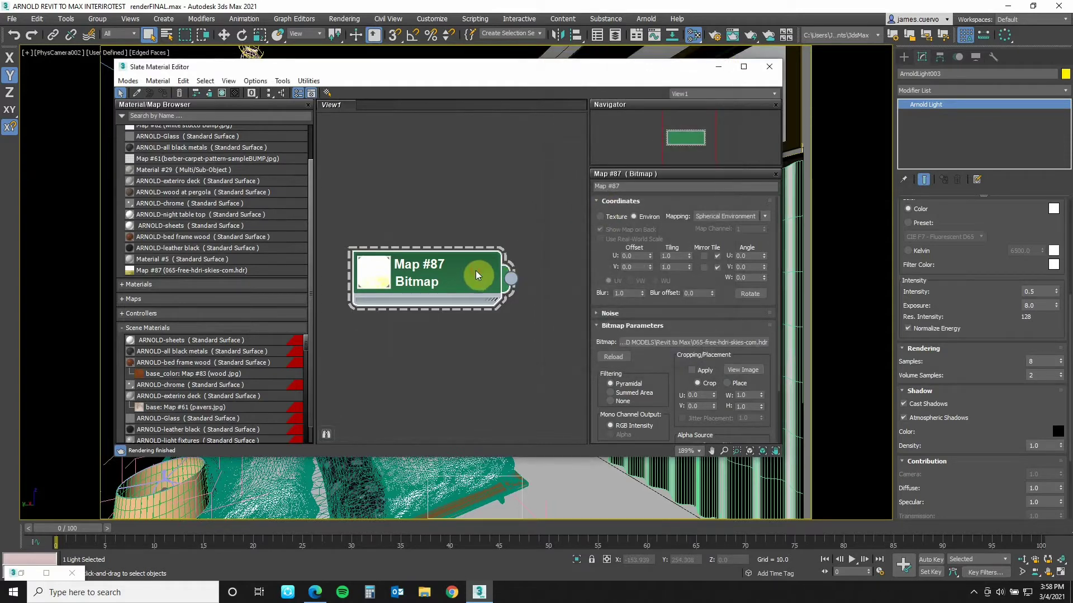
click(643, 215)
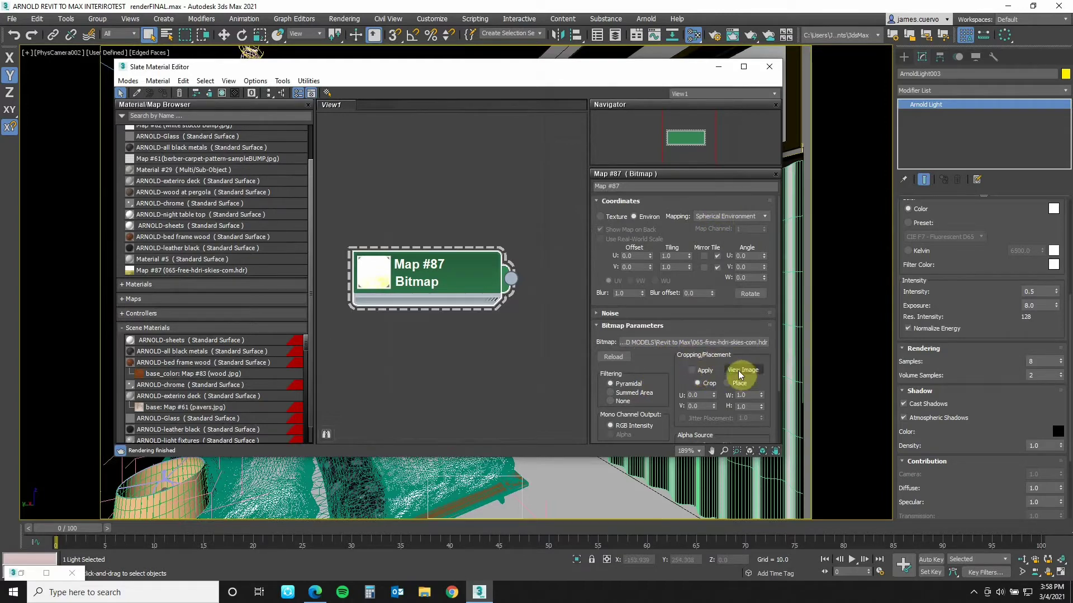
Step: Expand Map #87's Output rollout: Output Amount 100.0, RGB Offset 0.0, RGB Level 1.0
scroll(685, 371, down, 3)
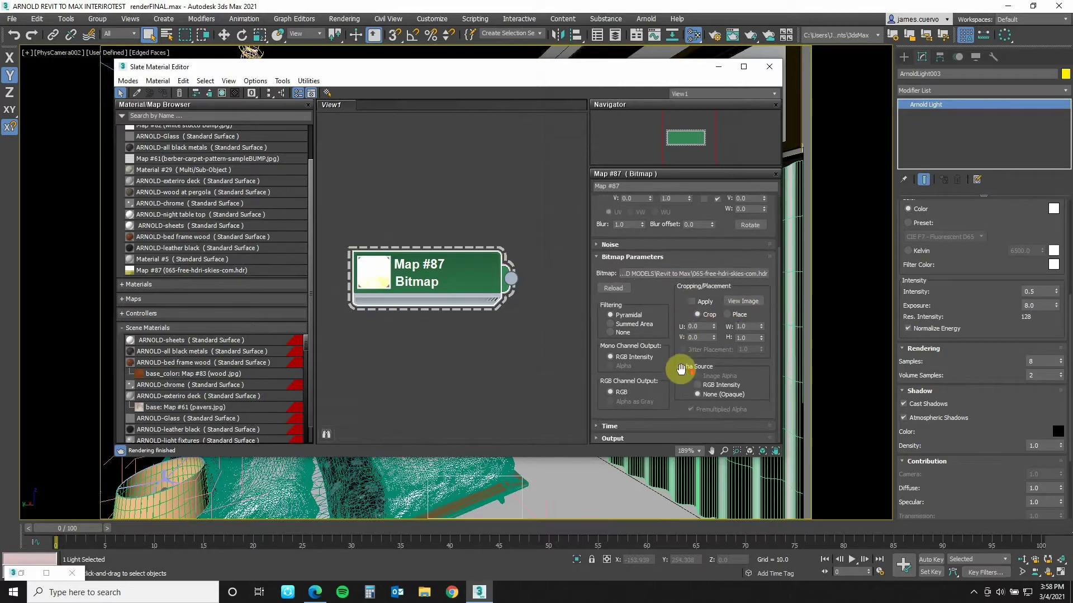
click(625, 438)
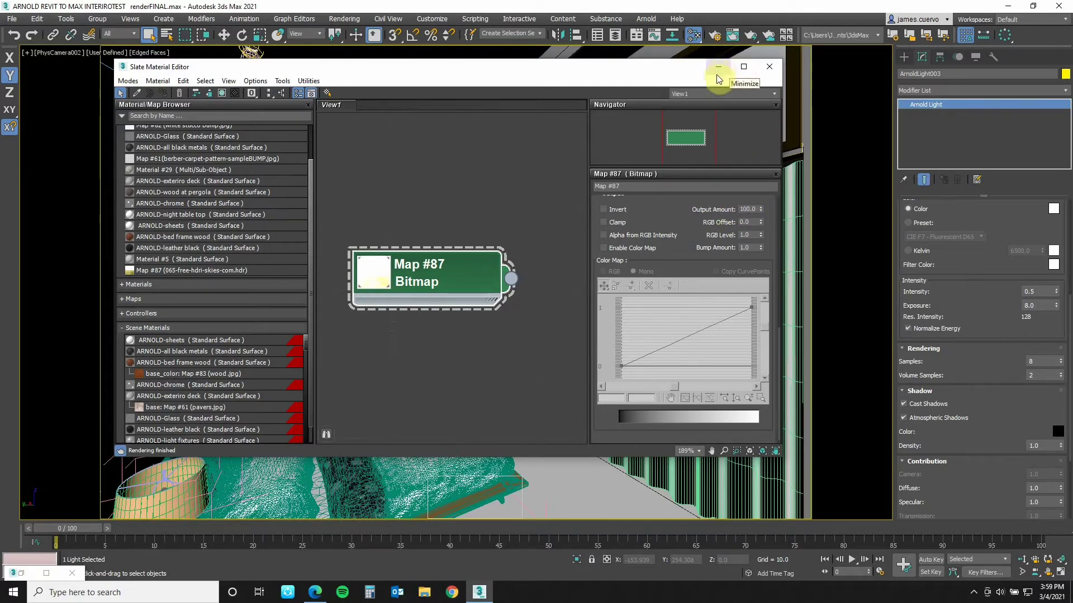
Step: Close the material editor, check the HDRI sky in wireframe, then return to Default Shading
click(766, 69)
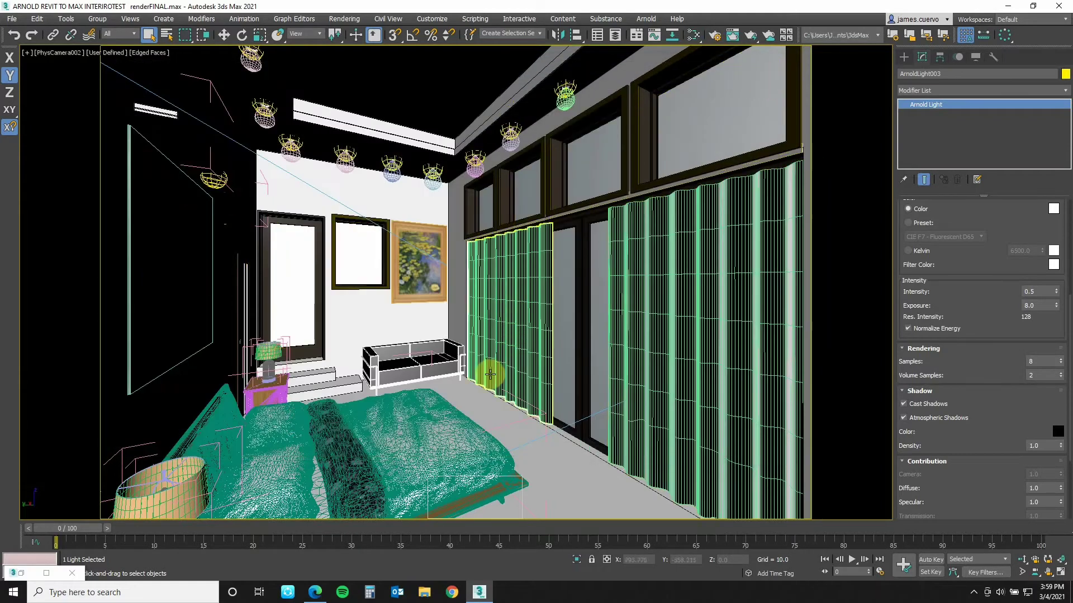
key(F3)
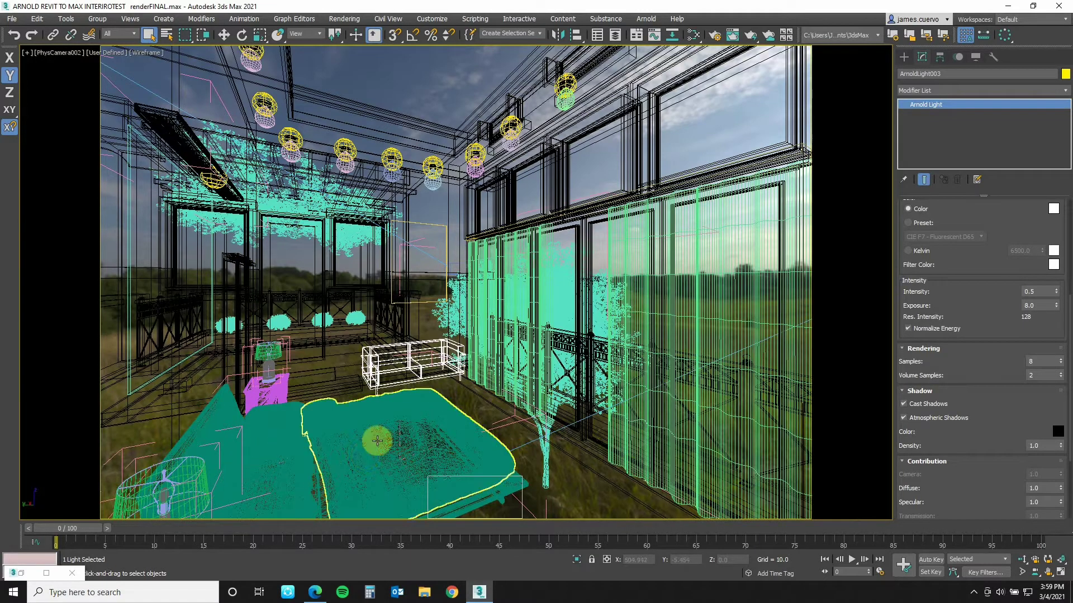
key(F3)
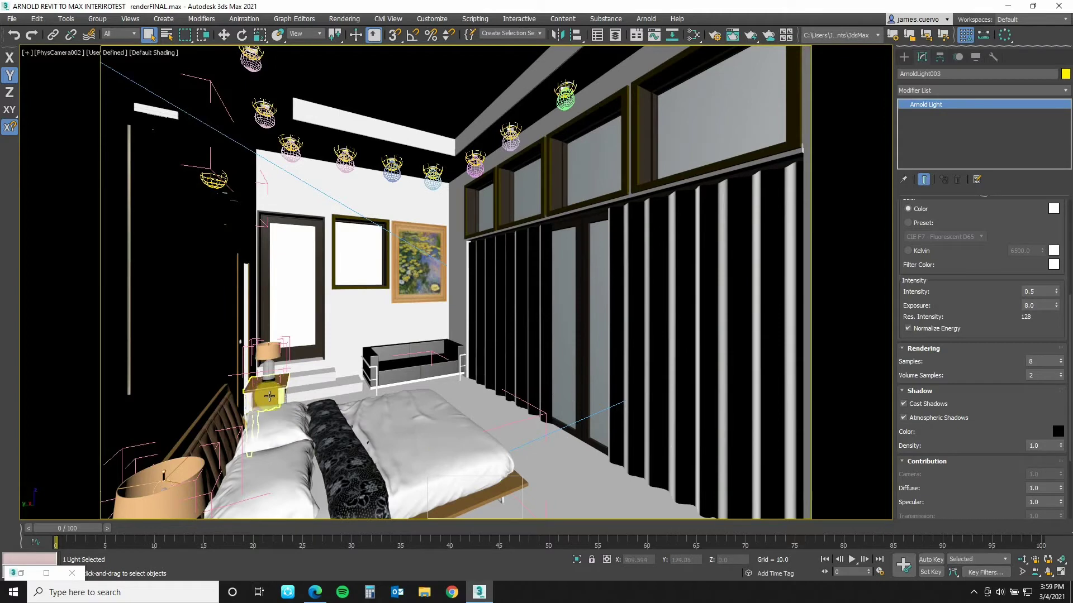
Step: Cycle through the objects at the nightstand, past night table 002, until Default Floor is selected
click(269, 396)
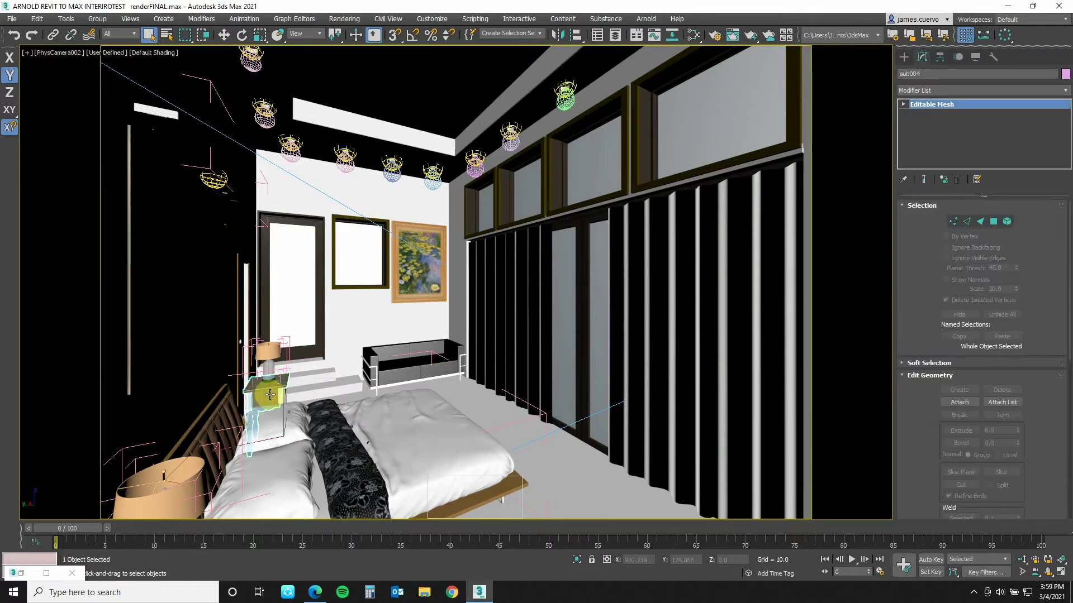
click(270, 395)
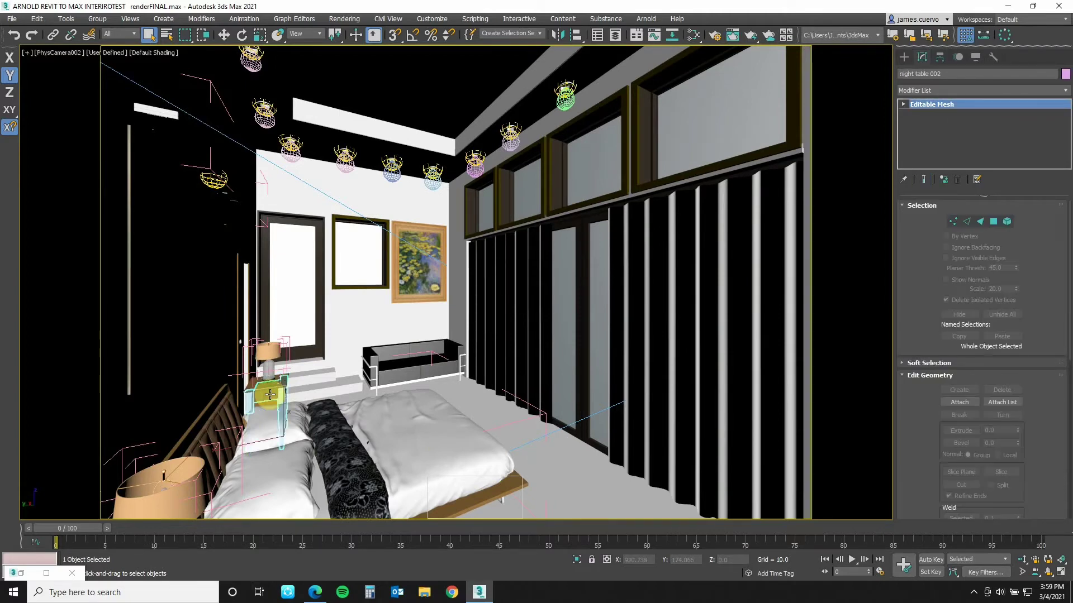
click(270, 395)
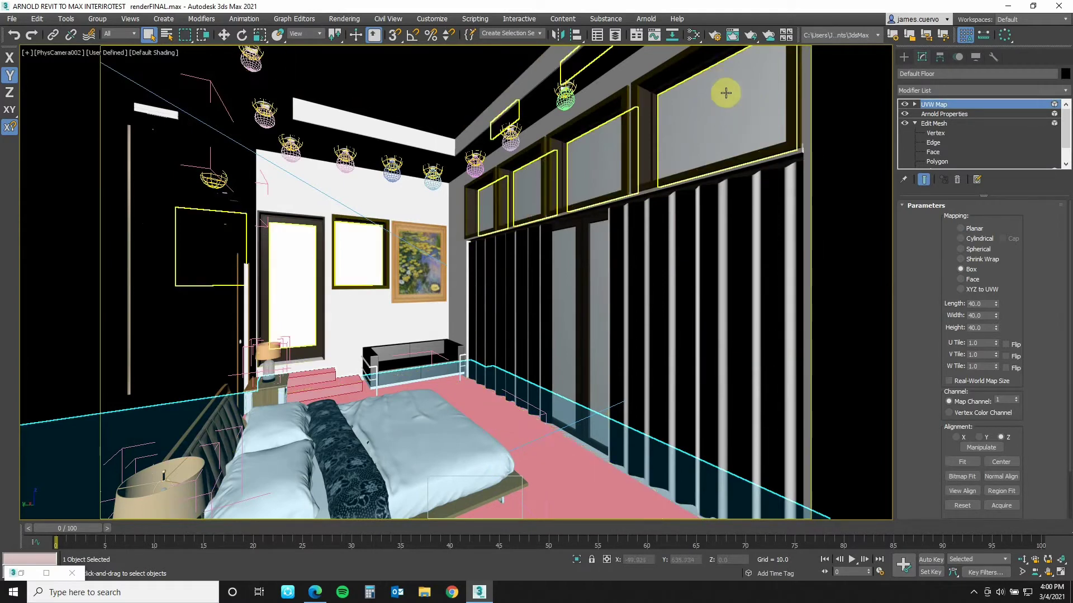
Step: Open Arnold Render Setup, scrolled to the Sampling and Ray Depth settings
click(716, 37)
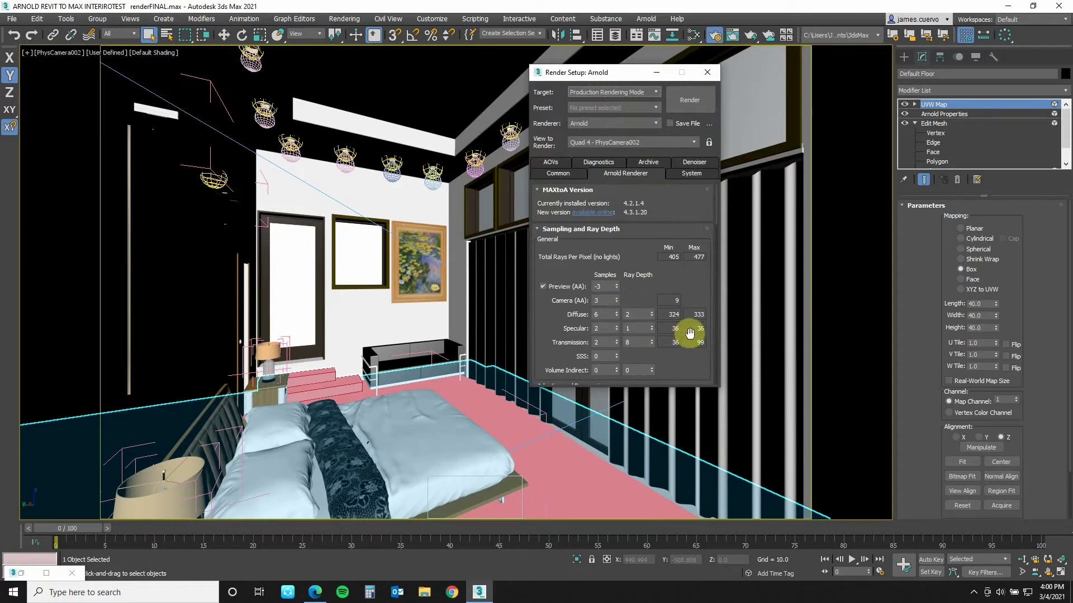
scroll(682, 318, down, 2)
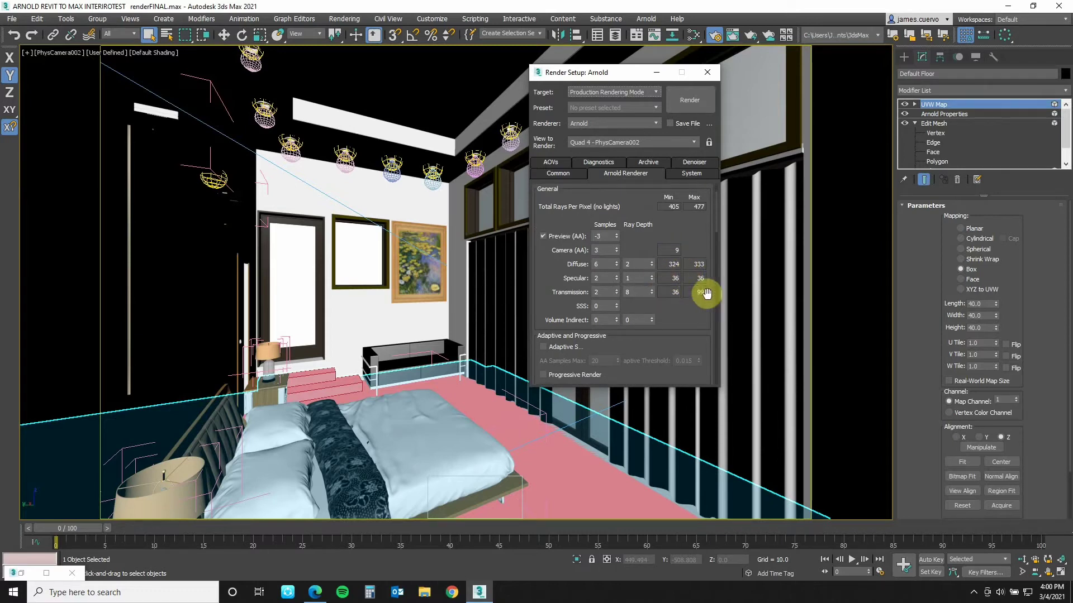
Step: Set Arnold samples to Camera (AA) 4, Diffuse 6 and Transmission 2
click(616, 248)
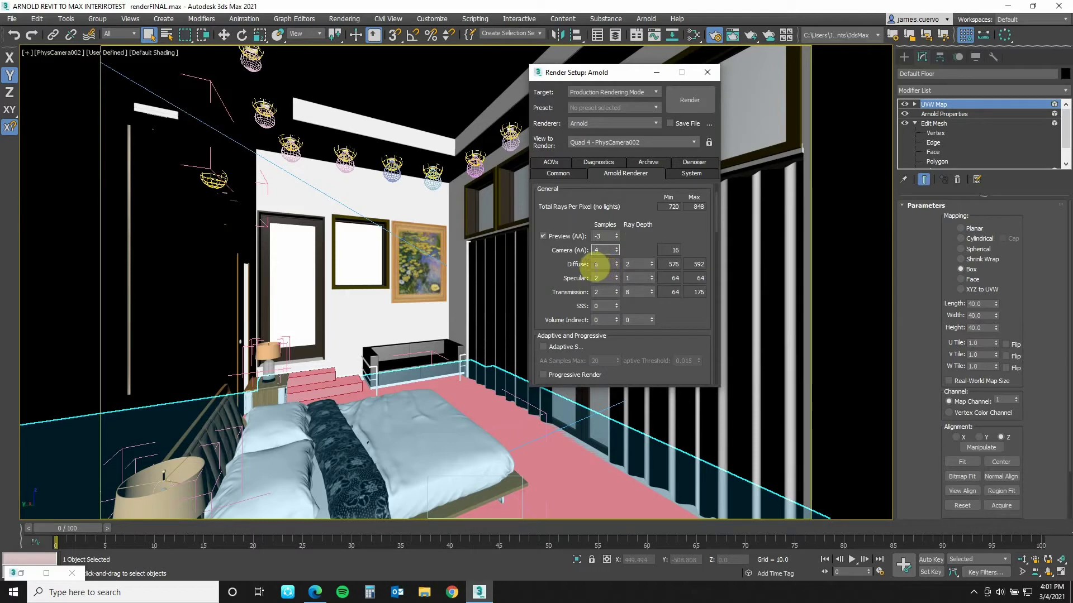
click(617, 262)
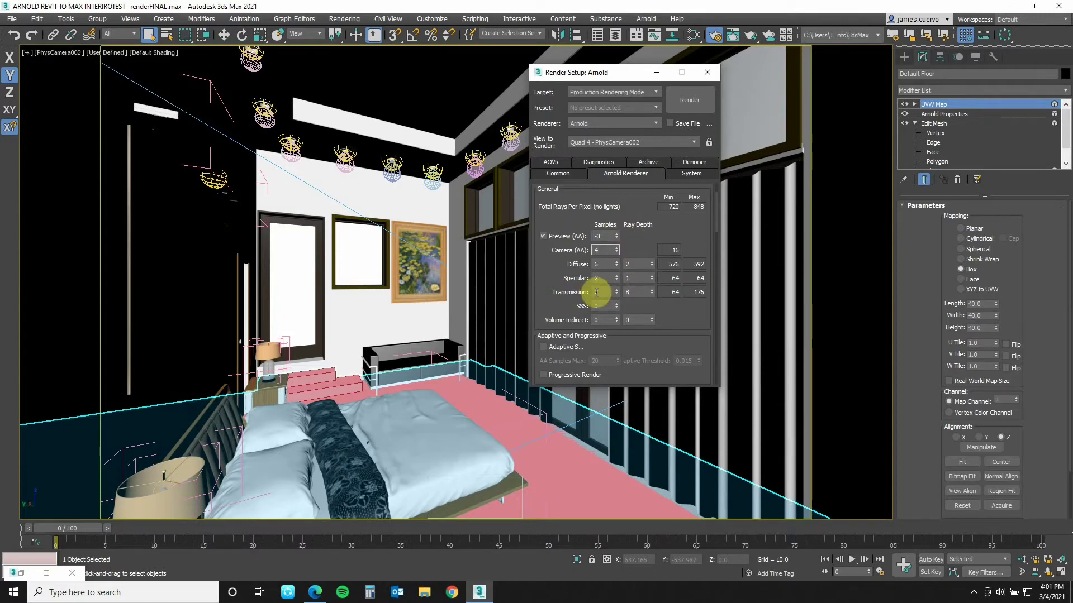
click(616, 289)
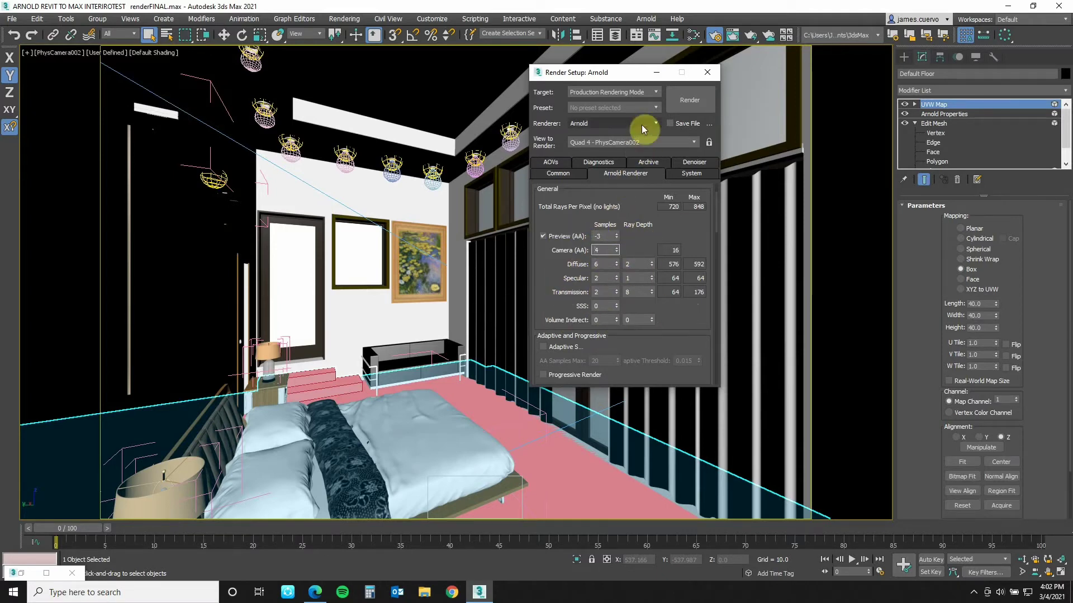
Step: Close Render Setup, select ArnoldLight003 by name, and scroll to its Shadow settings
click(706, 73)
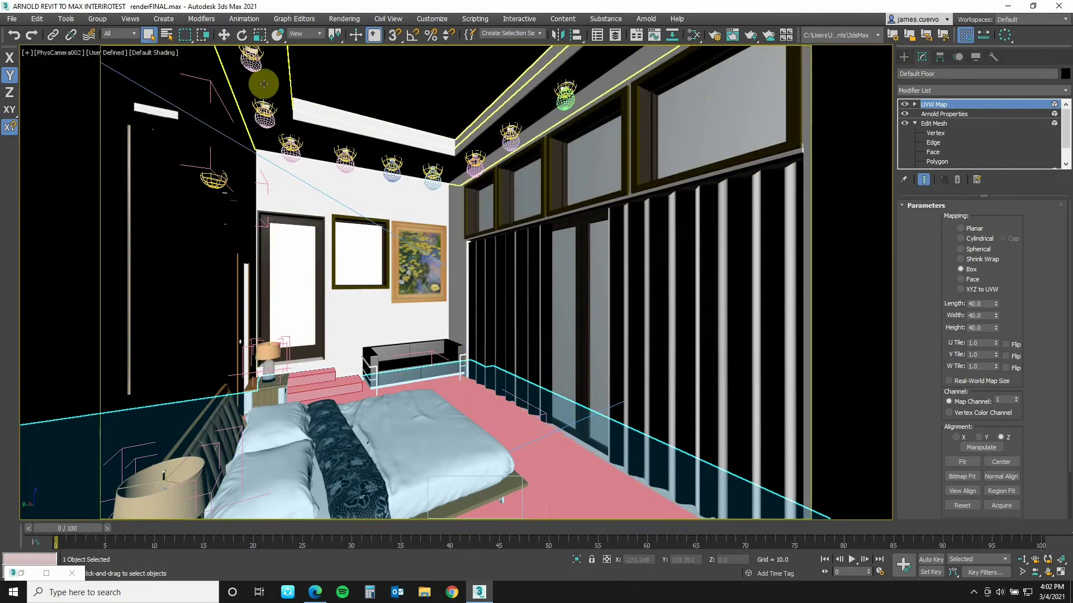
click(170, 35)
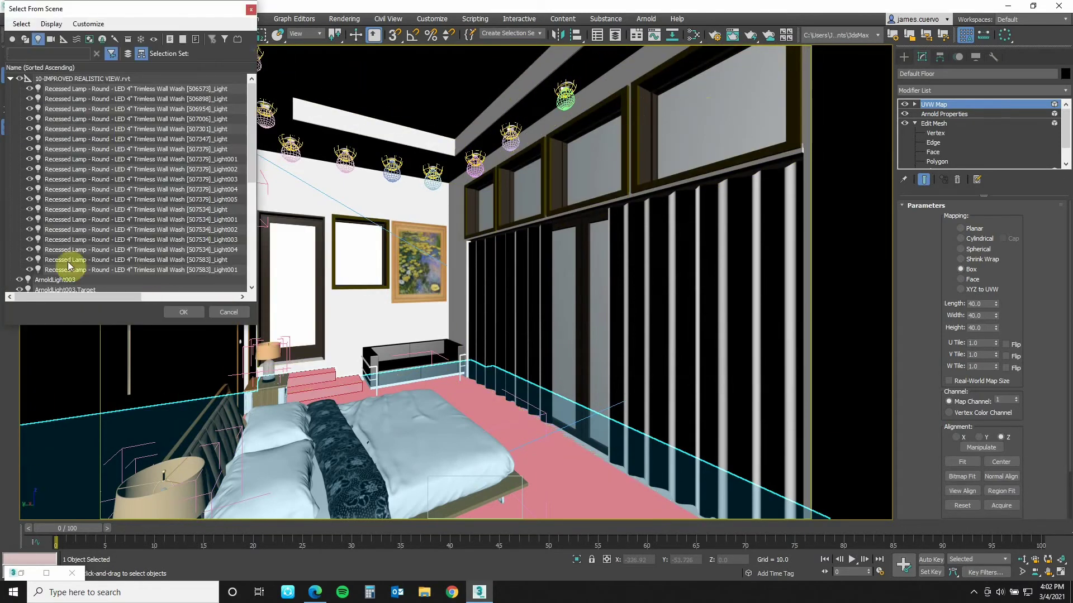
click(66, 280)
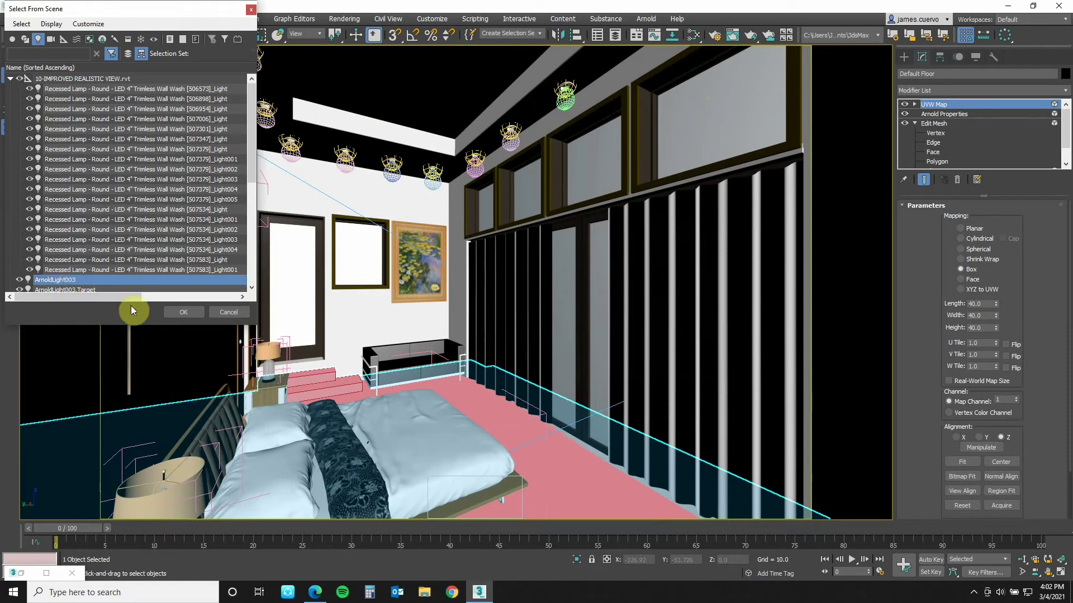
click(183, 312)
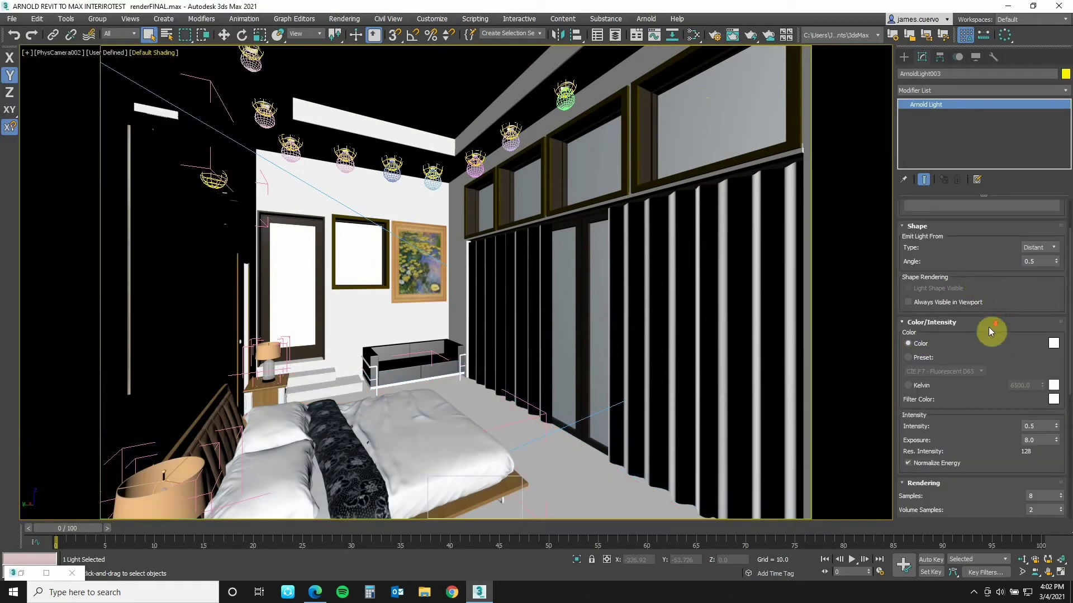
scroll(989, 330, down, 7)
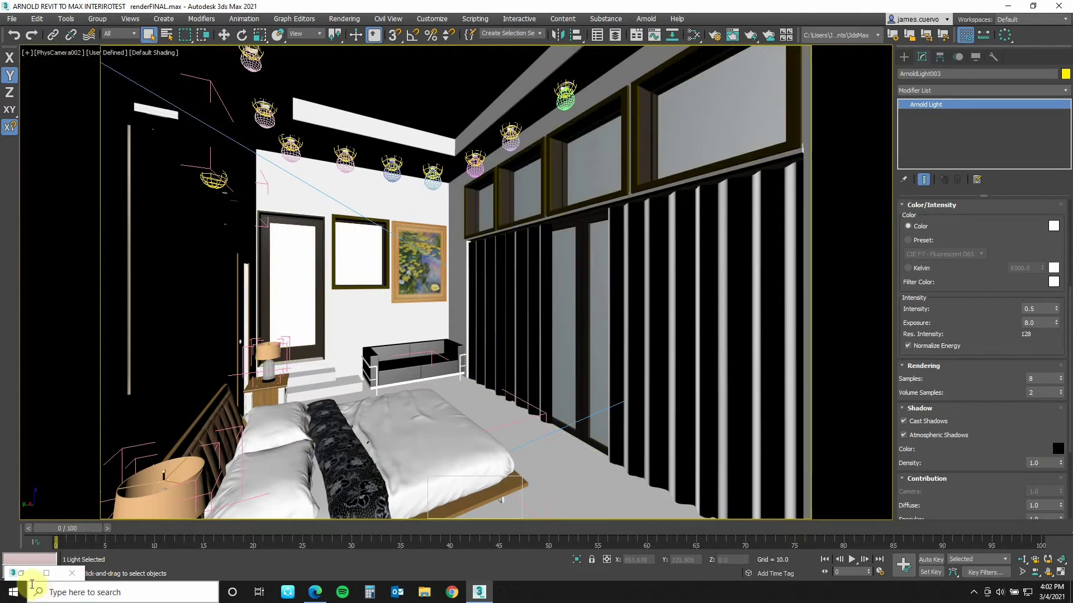
Step: Restore the minimized render frame window and reposition it on screen
click(20, 574)
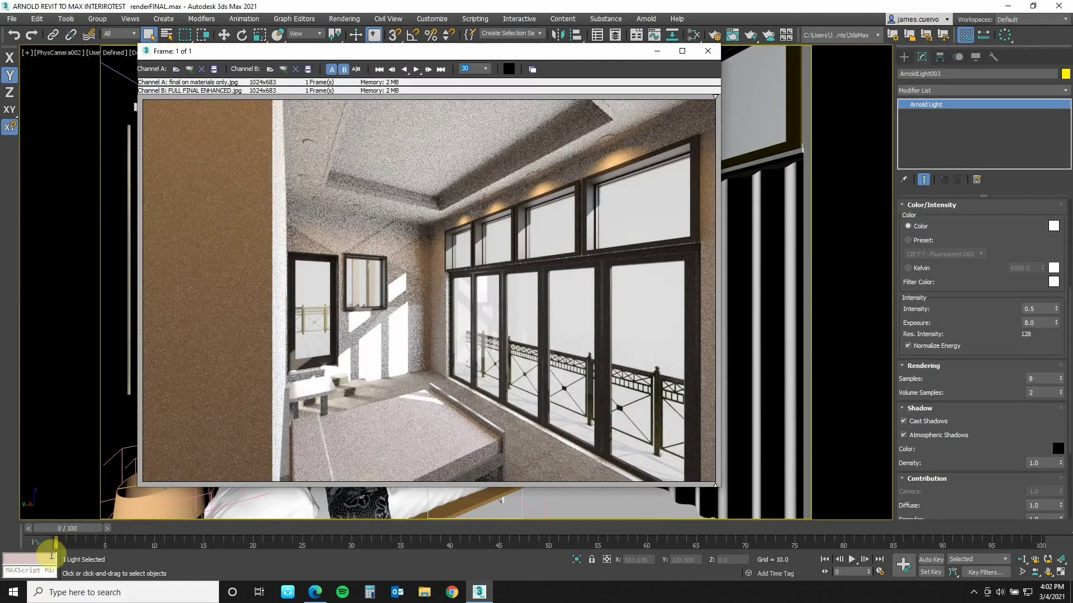
drag(284, 57, 354, 58)
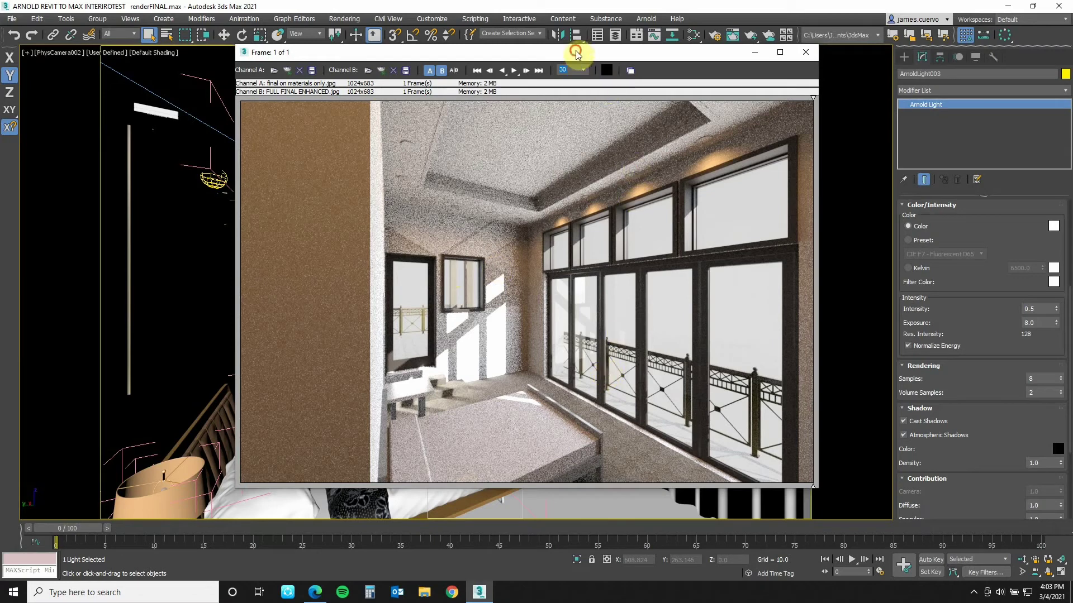
drag(575, 52, 444, 59)
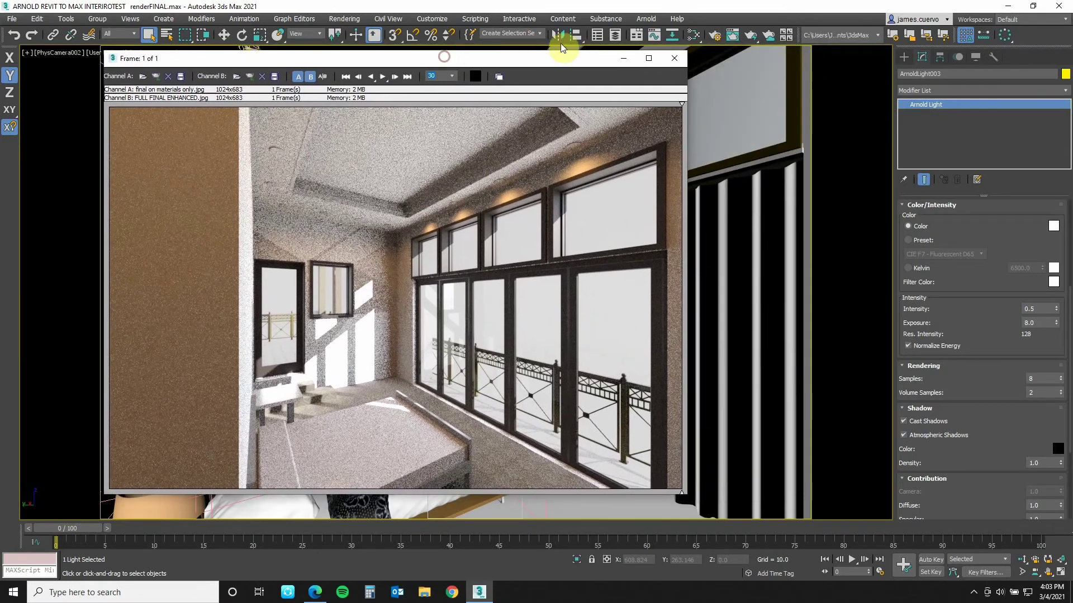
Step: Place the Arnold Render Setup beside the render and inspect the Specular samples
click(716, 37)
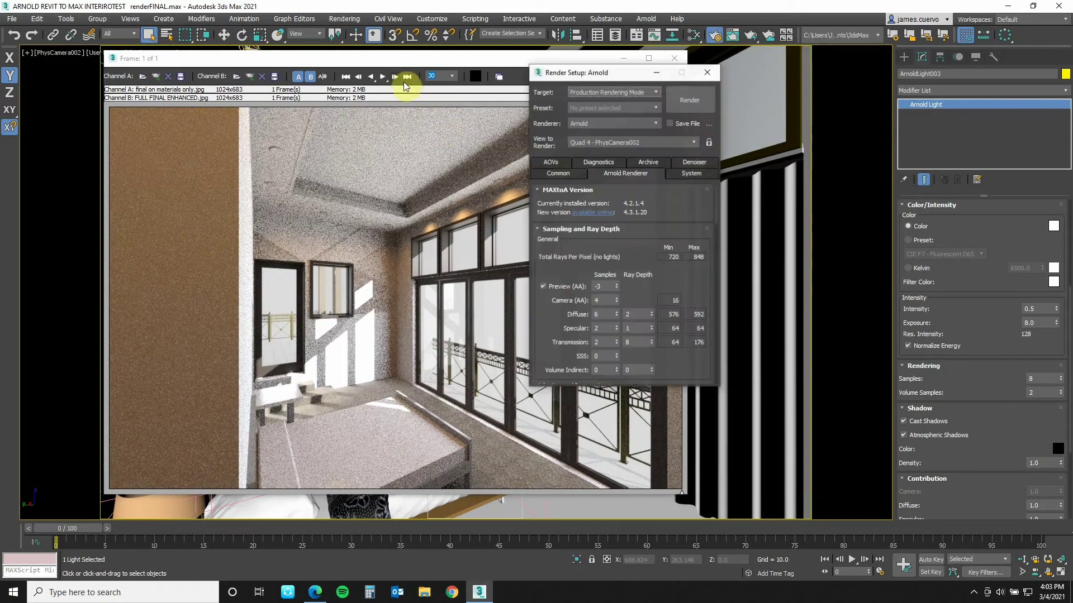
drag(554, 73, 721, 78)
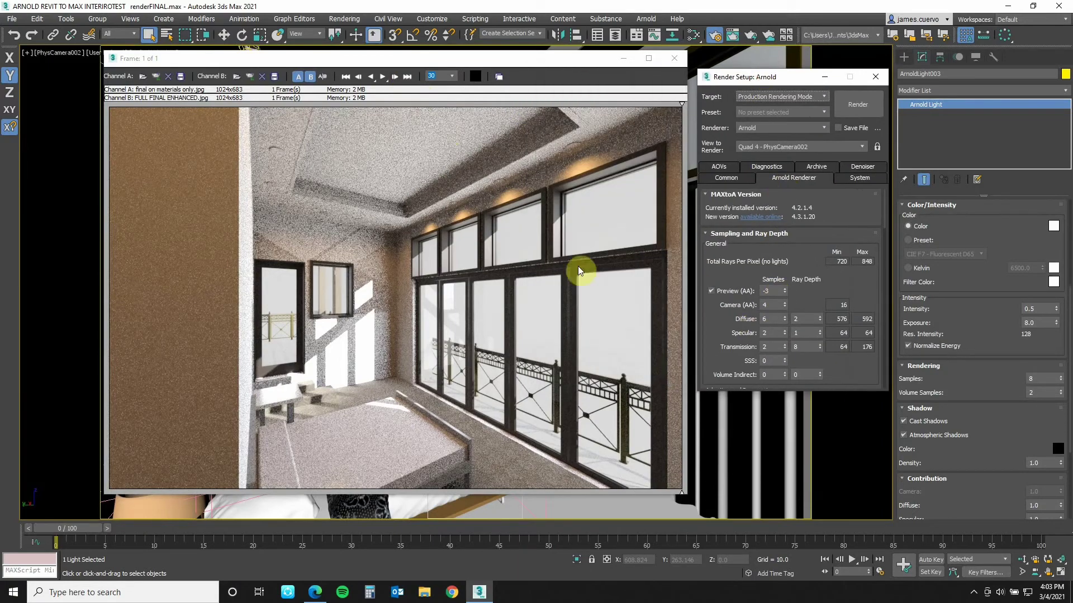
click(680, 104)
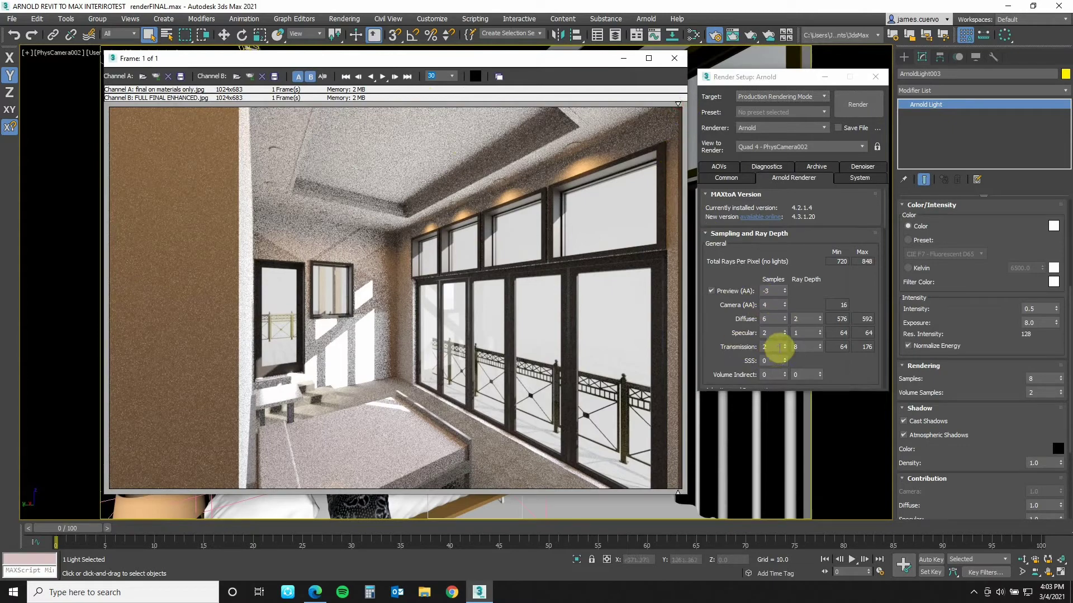
click(768, 332)
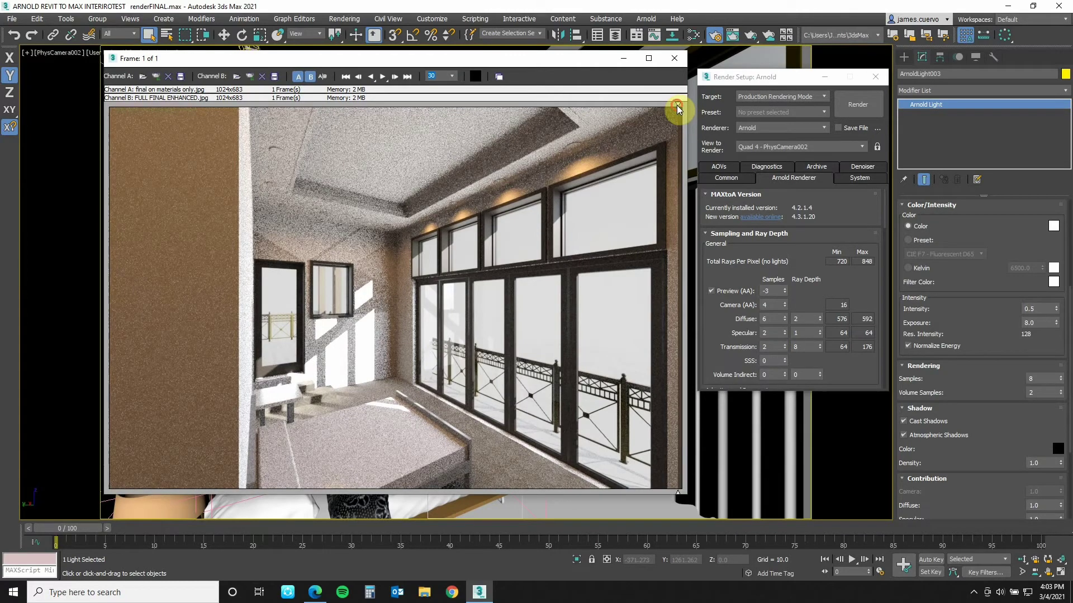
Step: Drag the A/B split fully left so the enhanced Channel B render fills the frame buffer
drag(676, 105, 74, 265)
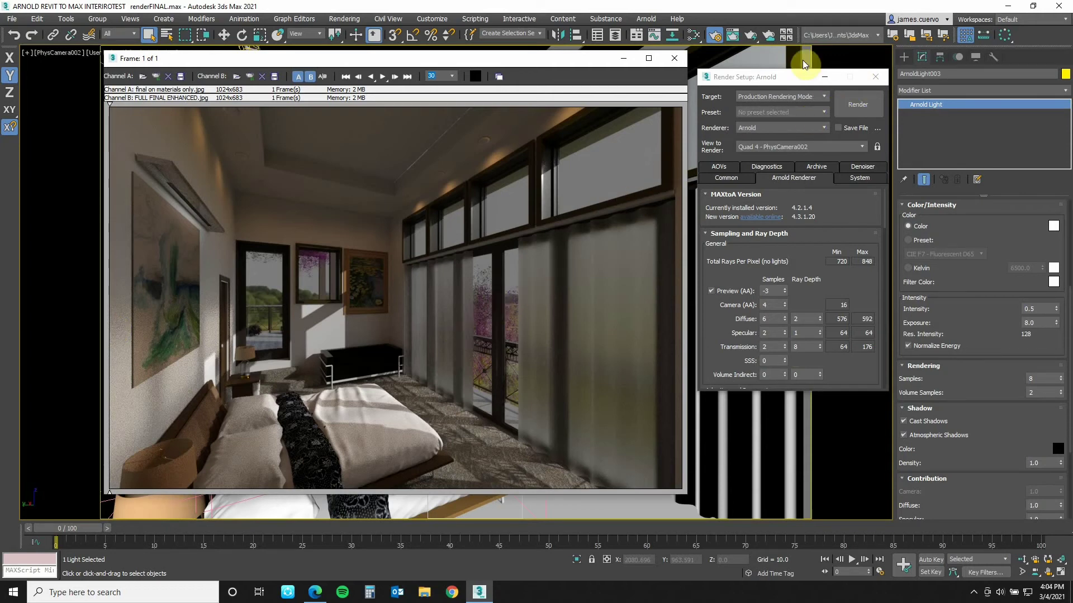
Step: Load the ARNOLD-stucco wall white material into the Slate Material Editor by eyedropping the bedroom wall
click(693, 38)
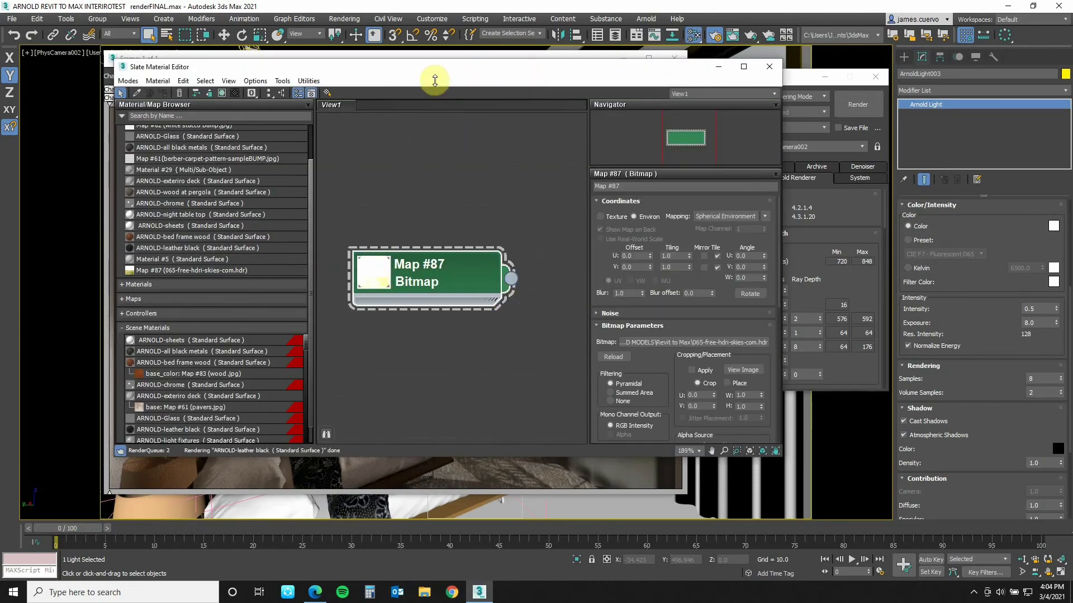
drag(430, 72, 686, 58)
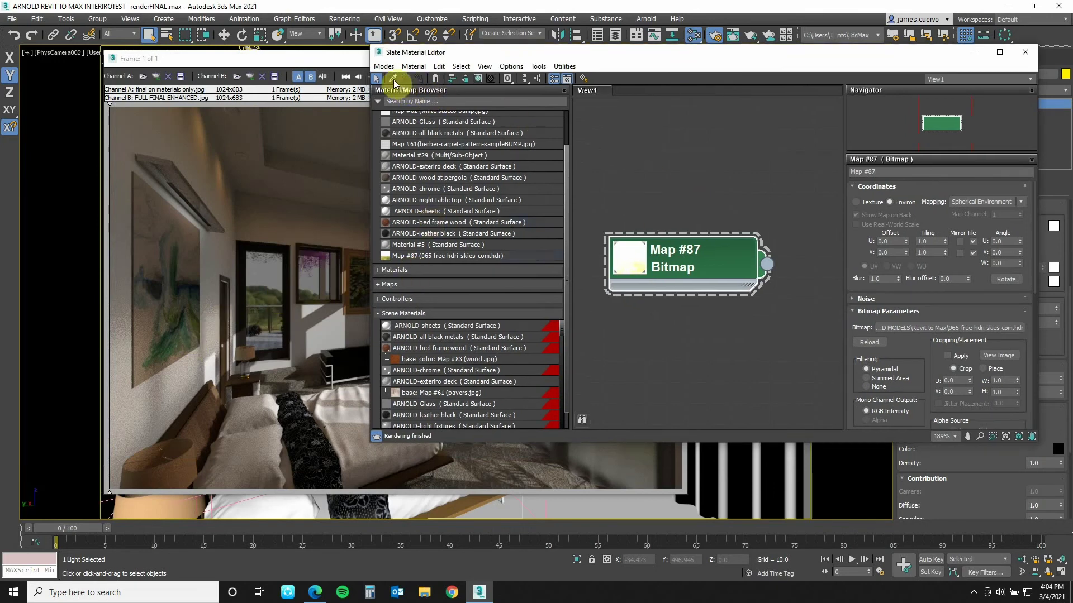
click(393, 78)
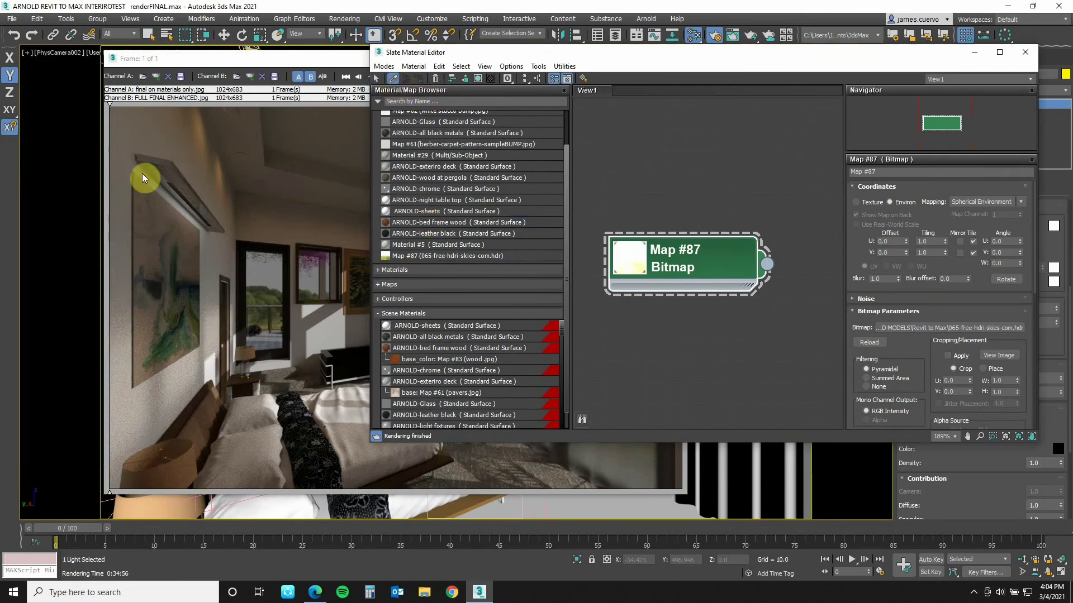
drag(227, 60, 213, 212)
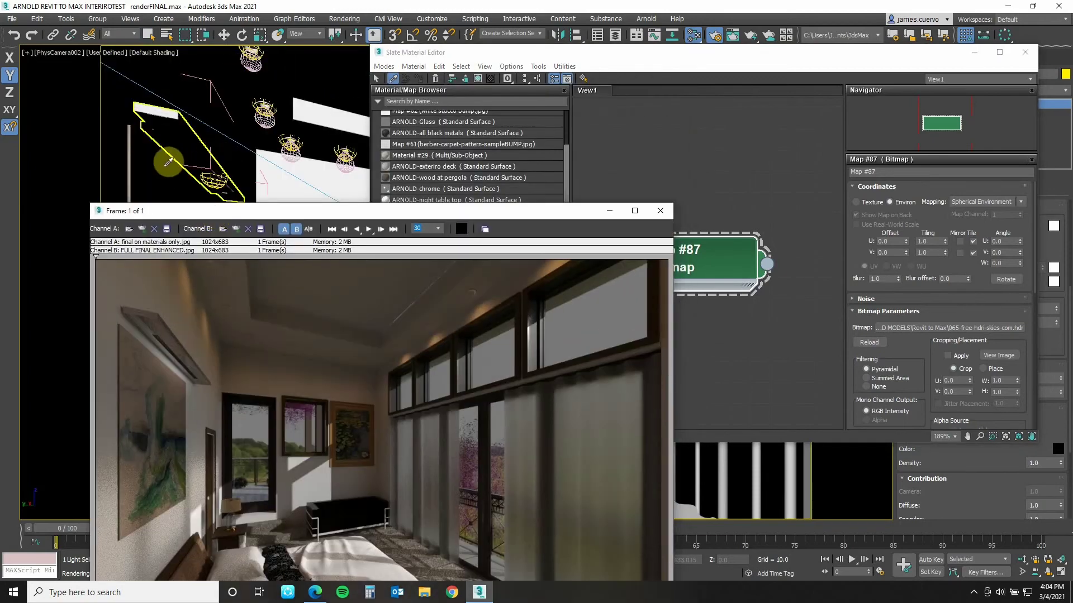
click(116, 128)
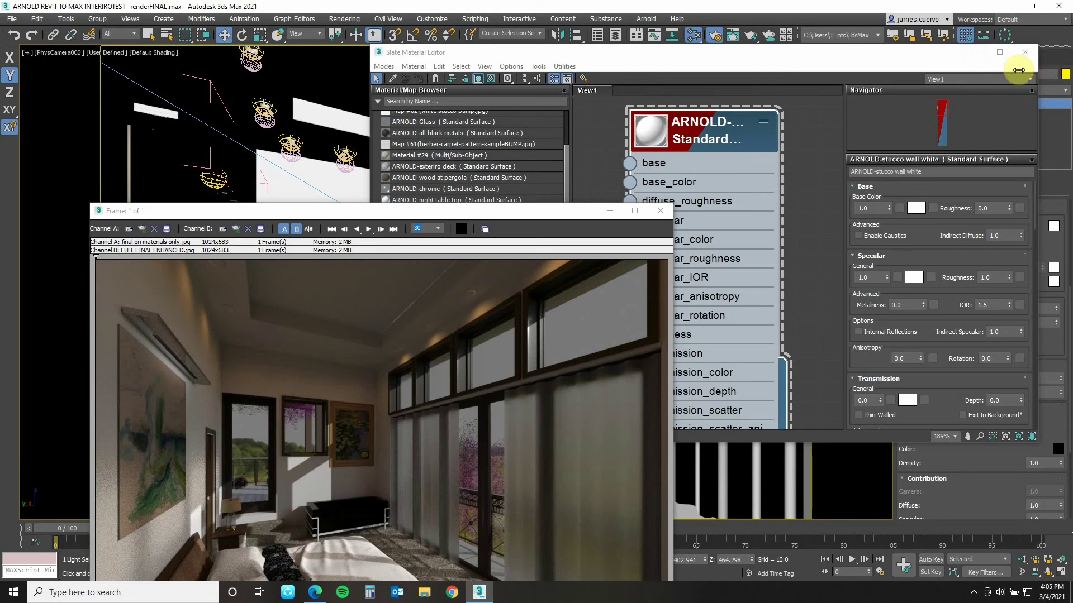
drag(383, 216, 441, 85)
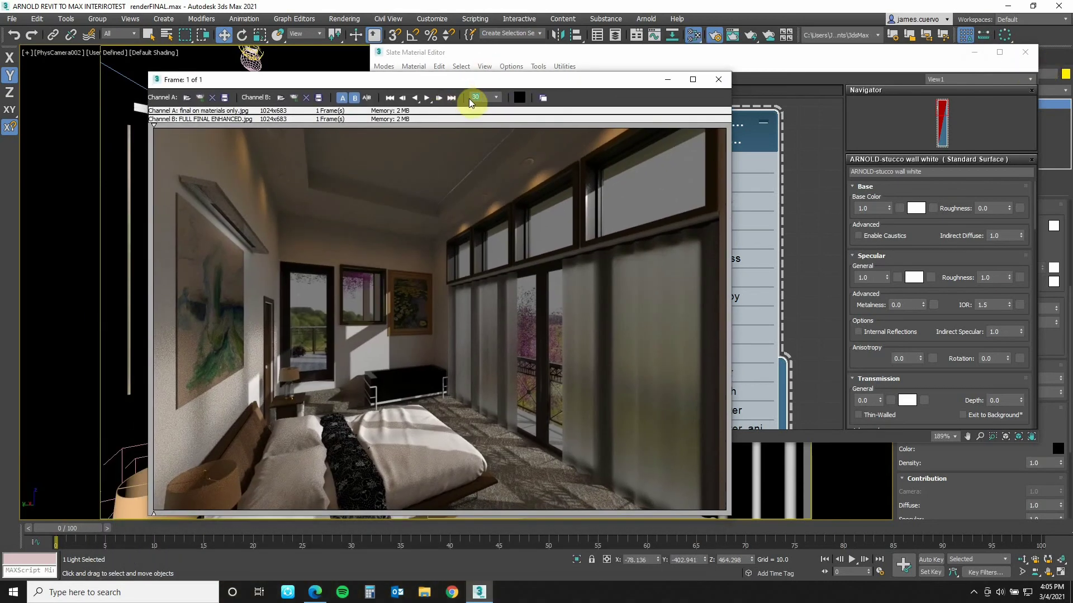